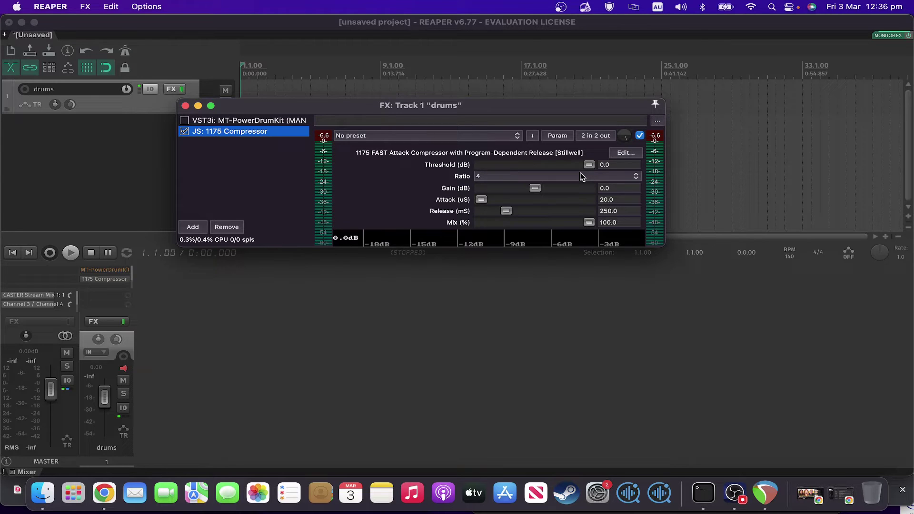
# Step: Check the ratio choices without changing ratio 4, then try gain at -20 dB and reset it to 0.0 dB
pyautogui.click(582, 178)
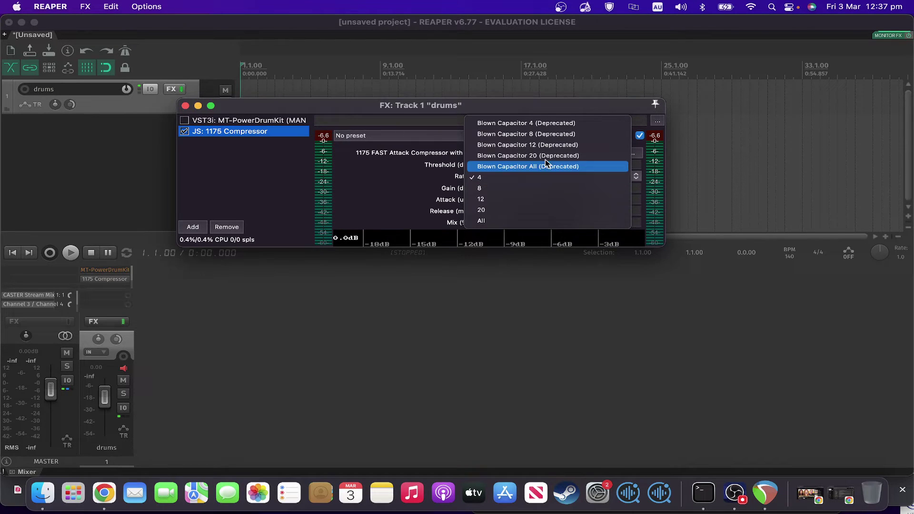
pyautogui.click(353, 172)
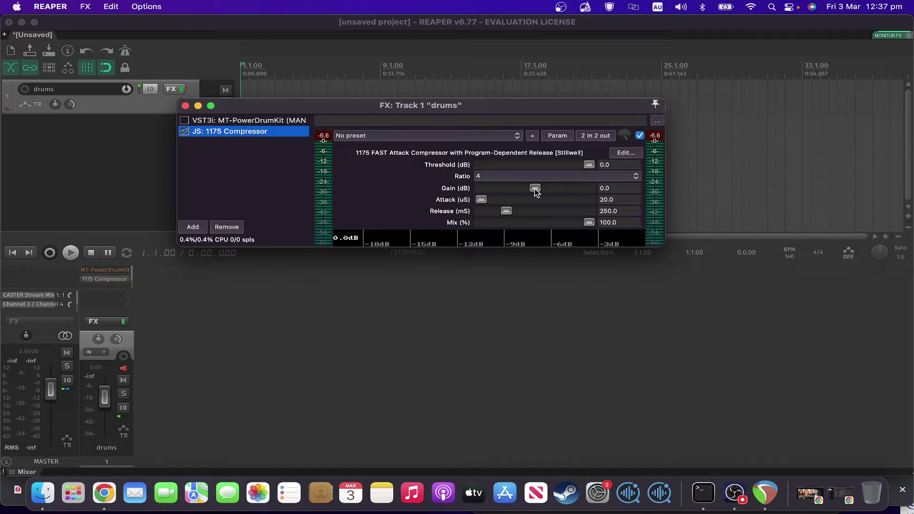
pyautogui.moveTo(535, 189); pyautogui.dragTo(360, 196)
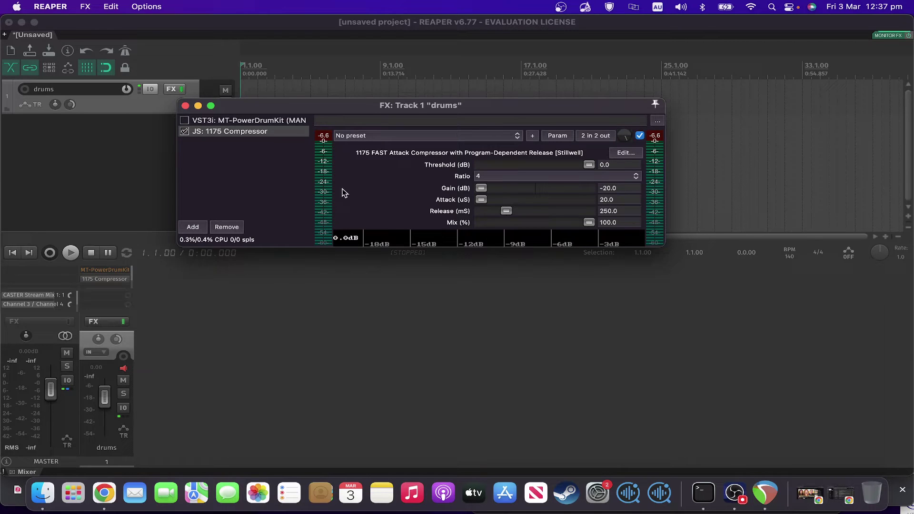
pyautogui.doubleClick(482, 188)
# Step: Turn on MT-PowerDrumKit and set the compressor threshold to -19.7 dB and makeup gain to 5.5 dB
pyautogui.click(184, 121)
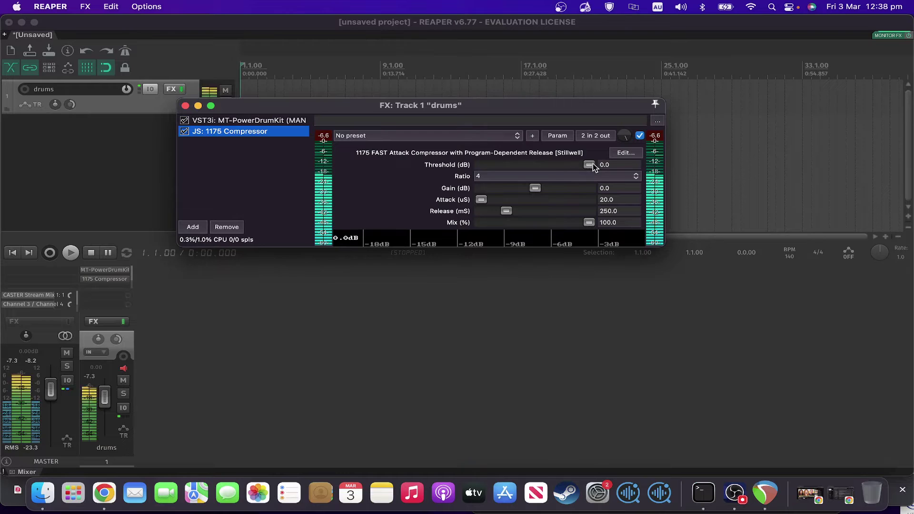
pyautogui.moveTo(593, 164); pyautogui.dragTo(560, 167)
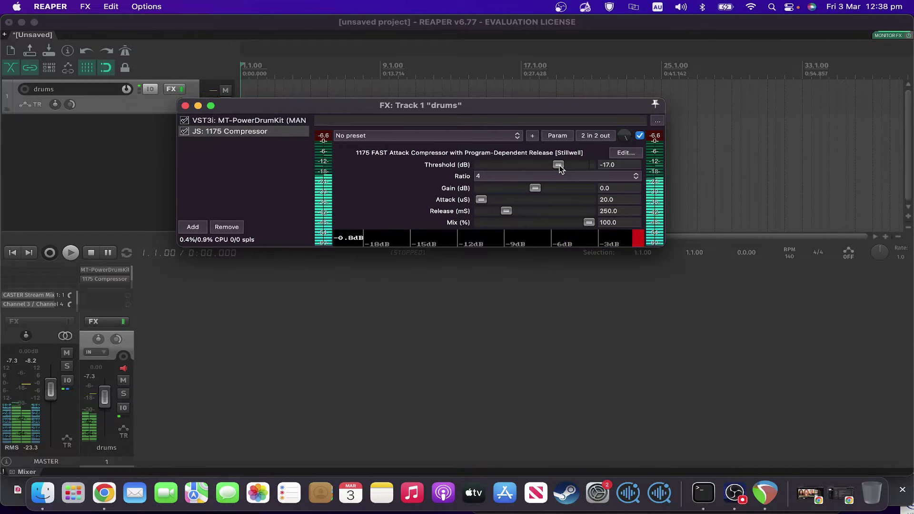
pyautogui.moveTo(561, 168); pyautogui.dragTo(555, 170)
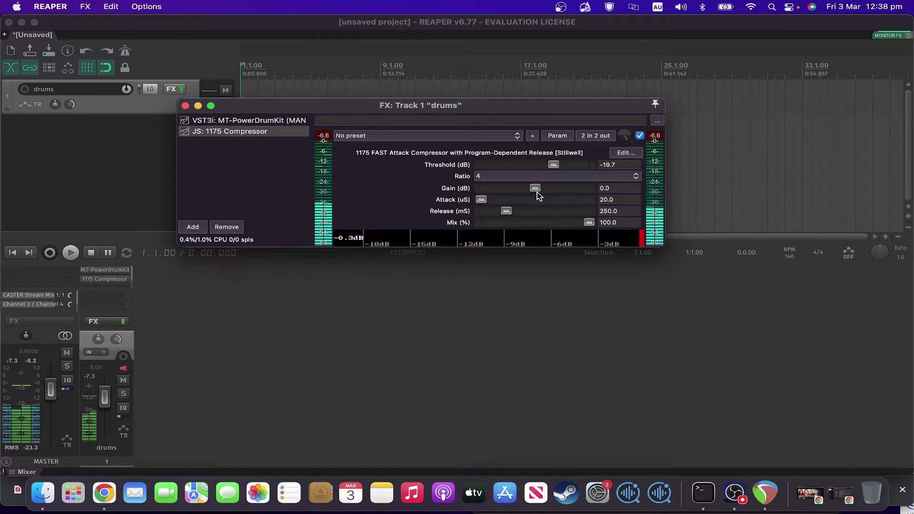
pyautogui.moveTo(537, 192); pyautogui.dragTo(553, 196)
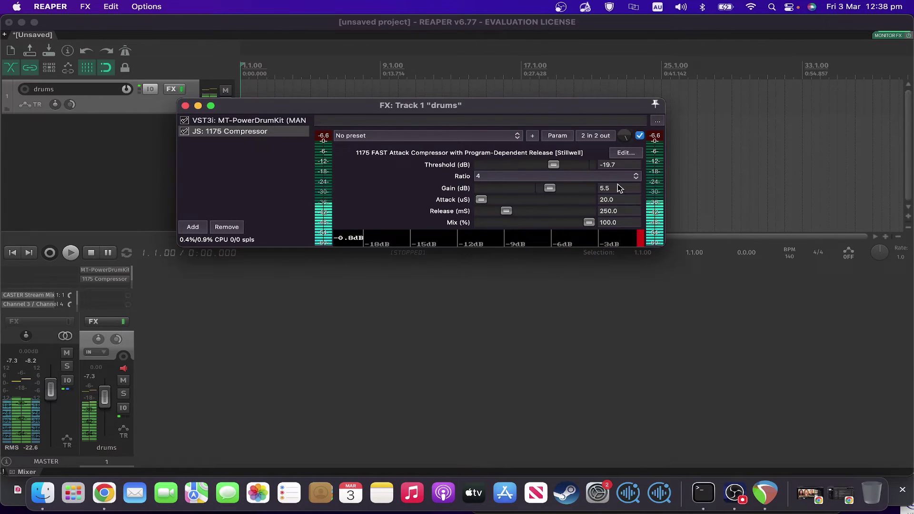
# Step: Bypass and re-enable the 1175 Compressor to compare, then switch off MT-PowerDrumKit
pyautogui.click(640, 136)
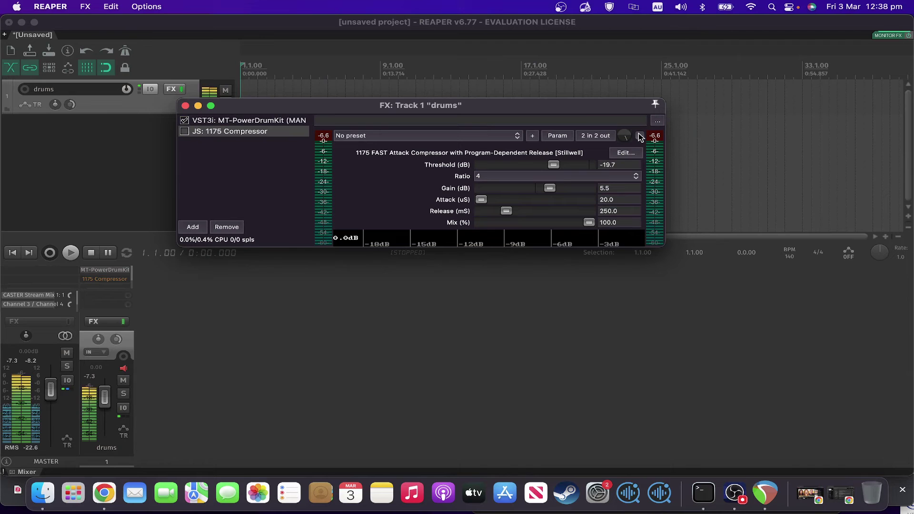
pyautogui.click(641, 136)
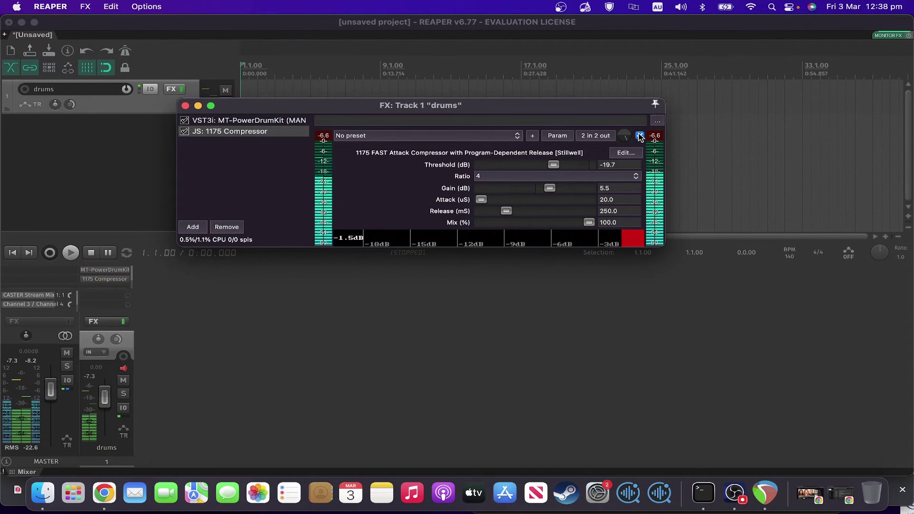
pyautogui.click(184, 121)
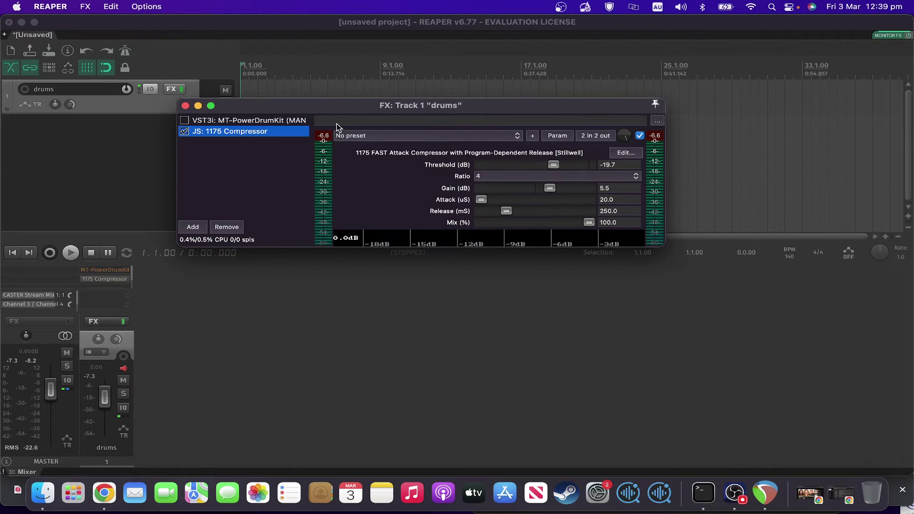
# Step: Set the compressor ratio to All and return makeup gain to 0.0 dB
pyautogui.click(490, 178)
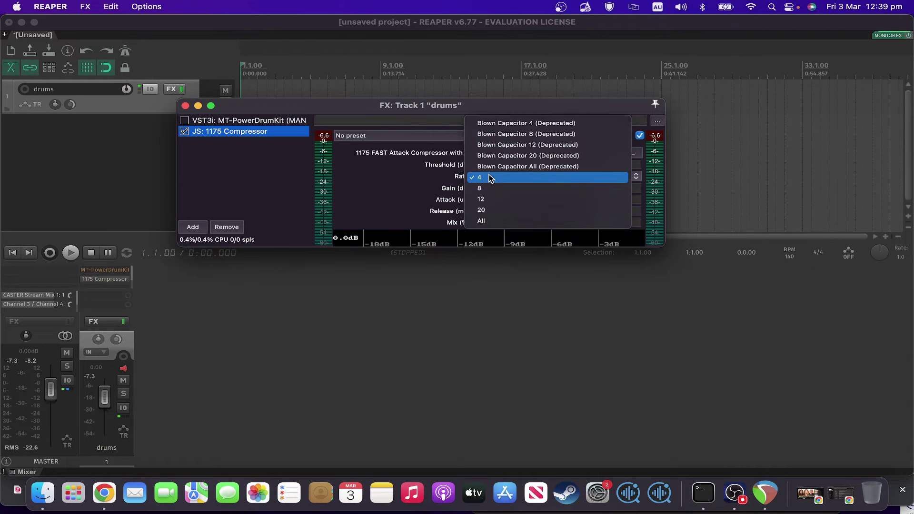
pyautogui.click(505, 222)
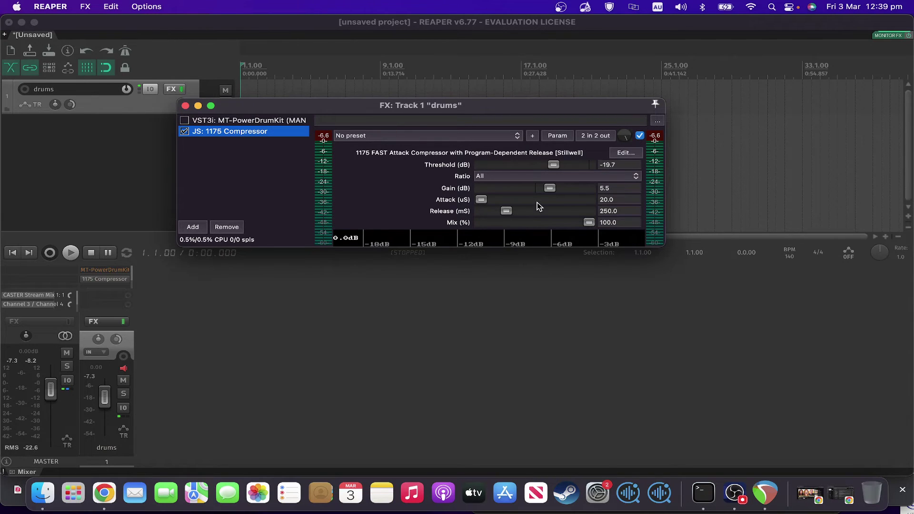
pyautogui.click(553, 189)
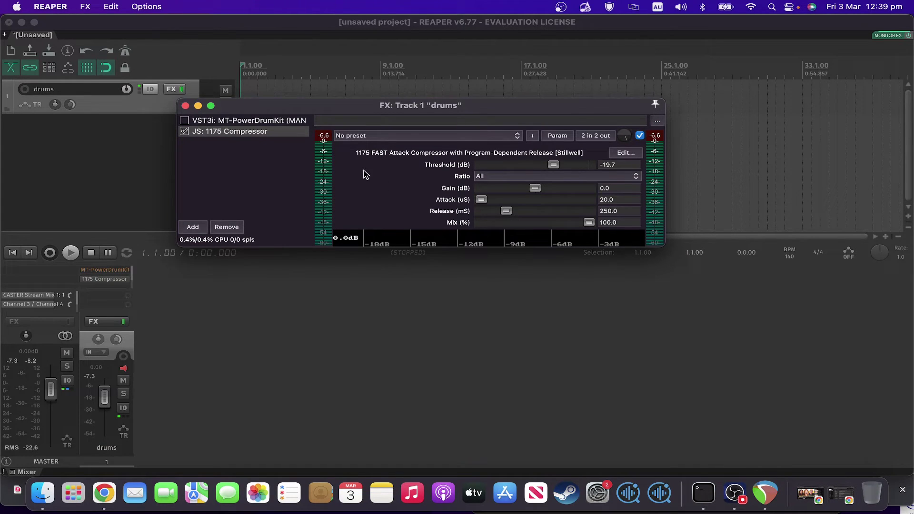
# Step: Re-enable the drum kit, lower threshold to -25.1 dB and blend mix down to 28.7%
pyautogui.click(185, 121)
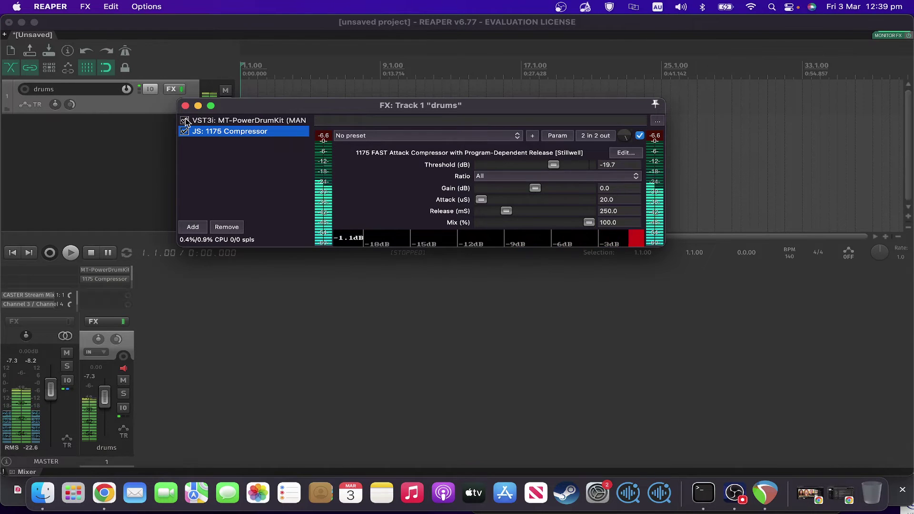
pyautogui.click(553, 165)
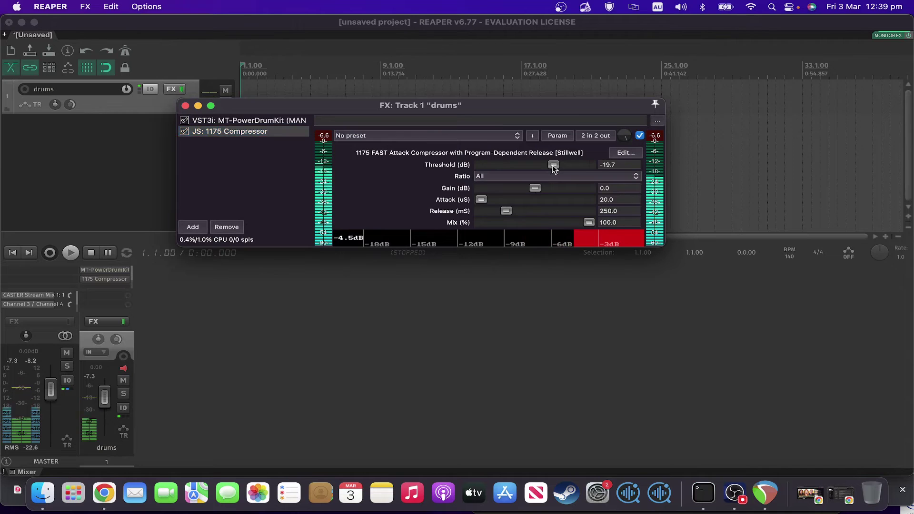
pyautogui.moveTo(552, 165); pyautogui.dragTo(549, 170)
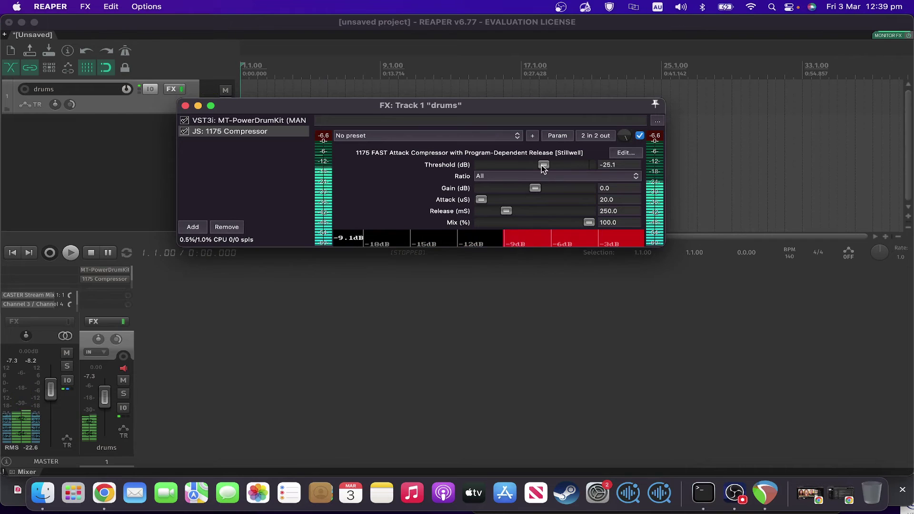
pyautogui.moveTo(549, 169); pyautogui.dragTo(544, 170)
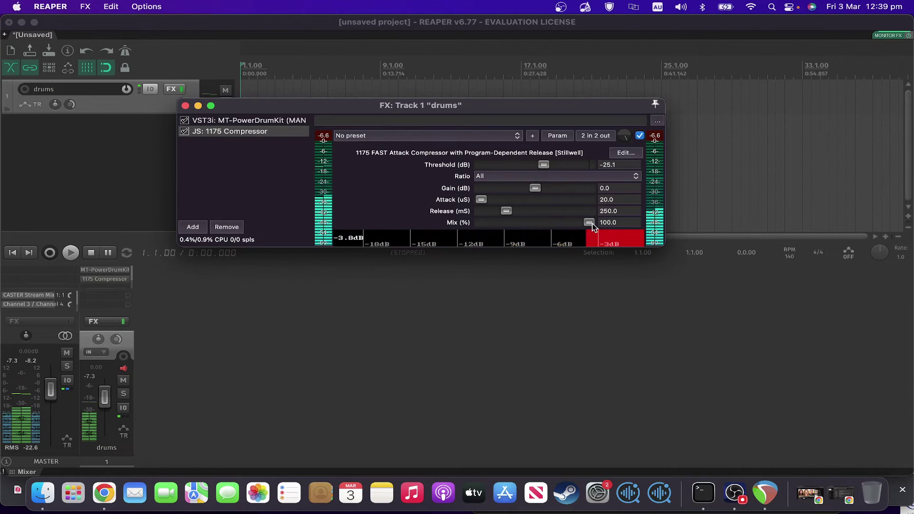
pyautogui.moveTo(593, 224); pyautogui.dragTo(509, 232)
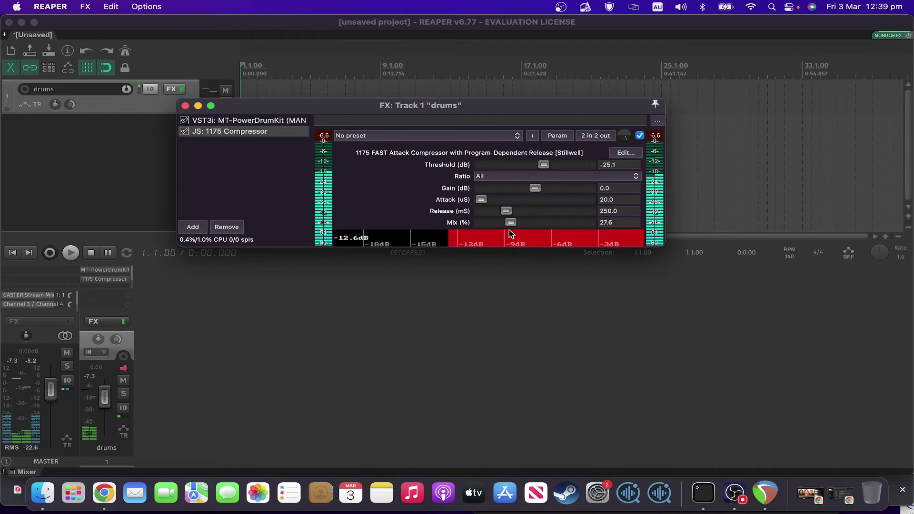
pyautogui.moveTo(509, 231); pyautogui.dragTo(511, 231)
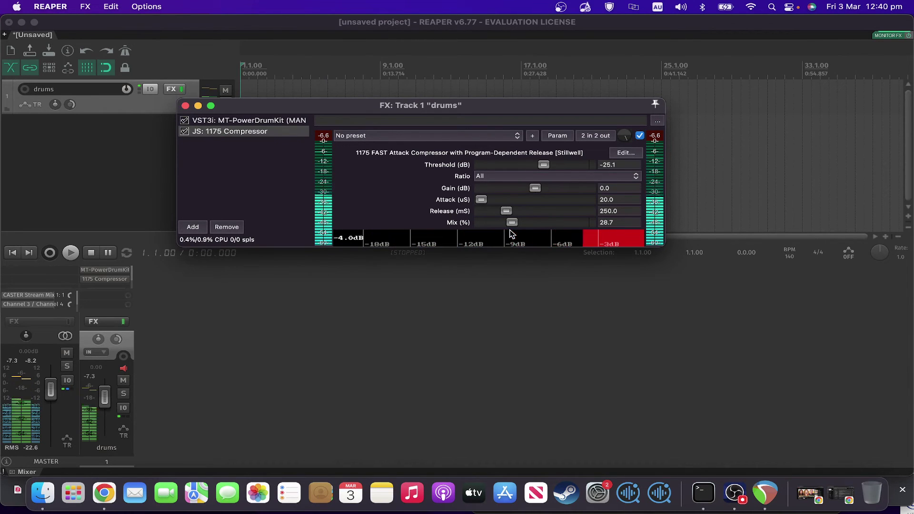
# Step: A/B the compressor by bypassing and re-enabling it, then switch off MT-PowerDrumKit
pyautogui.click(641, 136)
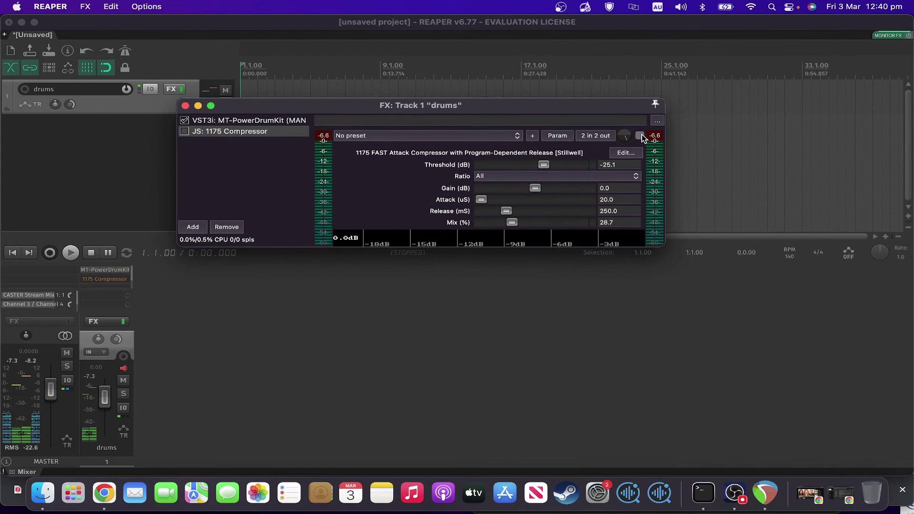
pyautogui.click(640, 136)
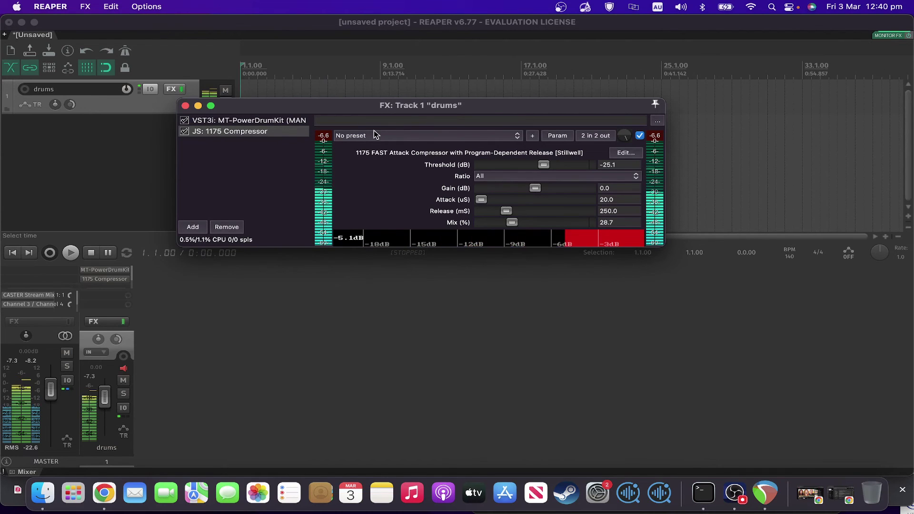
pyautogui.click(185, 121)
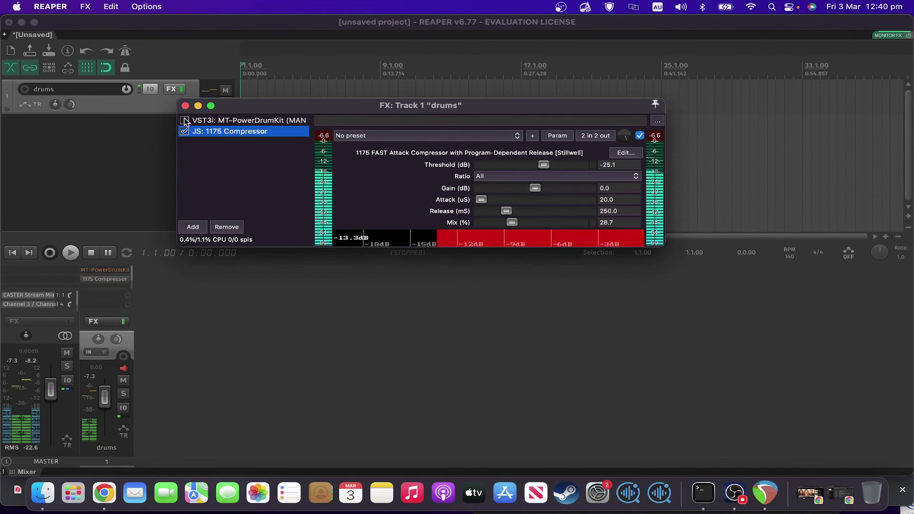